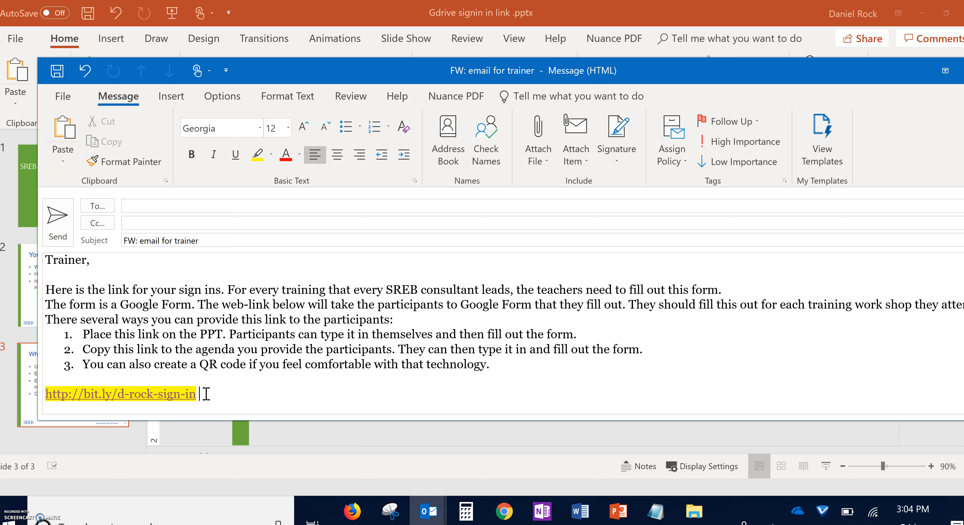
Review the trainer email's sign-in link, the ways to share it, and the instructions for accessing the results.
{"action": "scroll", "coordinate": [205, 393], "scroll_direction": "down", "scroll_amount": 3}
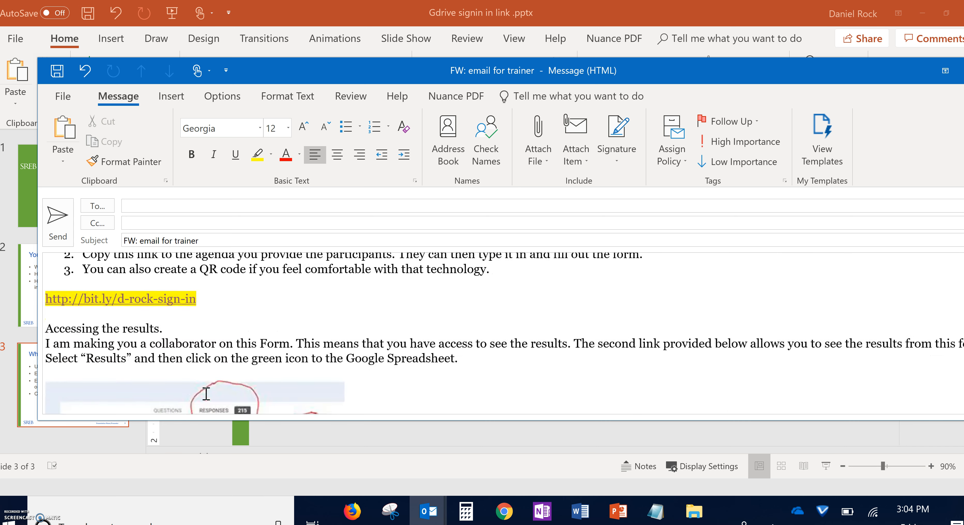
{"action": "scroll", "coordinate": [205, 394], "scroll_direction": "down", "scroll_amount": 2}
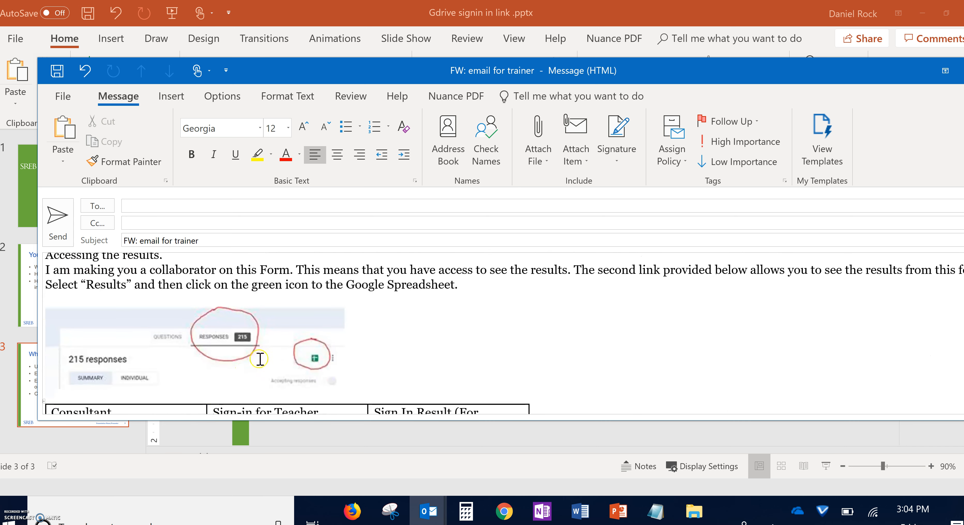
{"action": "scroll", "coordinate": [263, 359], "scroll_direction": "up", "scroll_amount": 2}
{"action": "scroll", "coordinate": [262, 359], "scroll_direction": "up", "scroll_amount": 3}
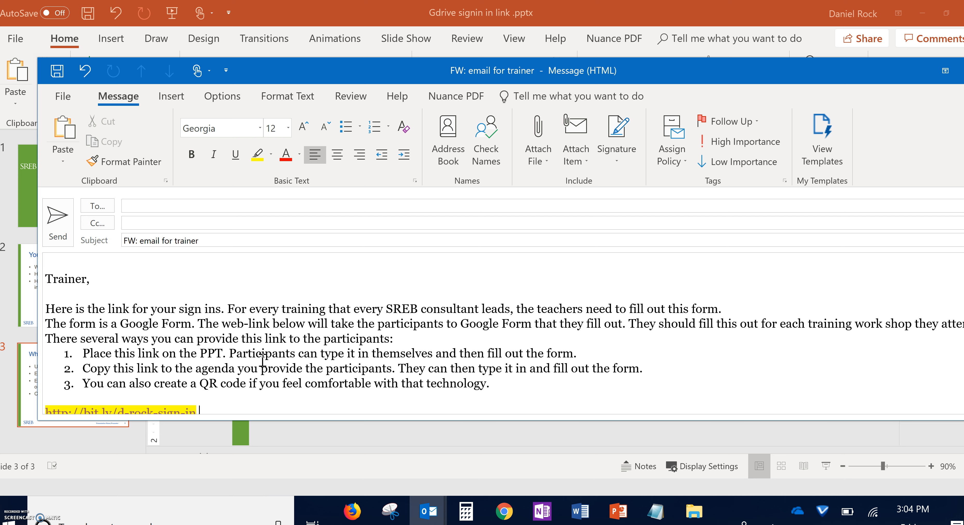
{"action": "scroll", "coordinate": [263, 360], "scroll_direction": "down", "scroll_amount": 1}
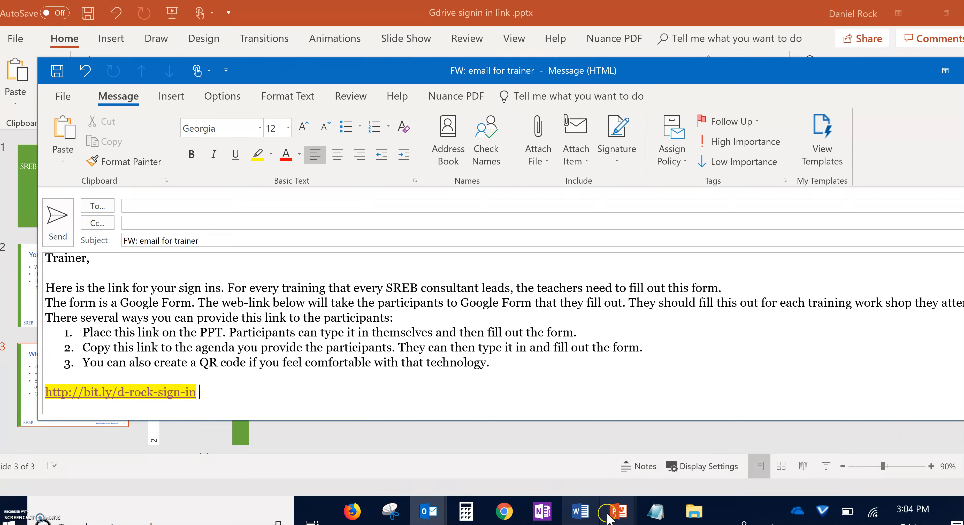
Switch to the Year 2 Day 1 Slides presentation in PowerPoint and view its title slide and Welcome slide.
{"action": "mouse_move", "coordinate": [616, 520]}
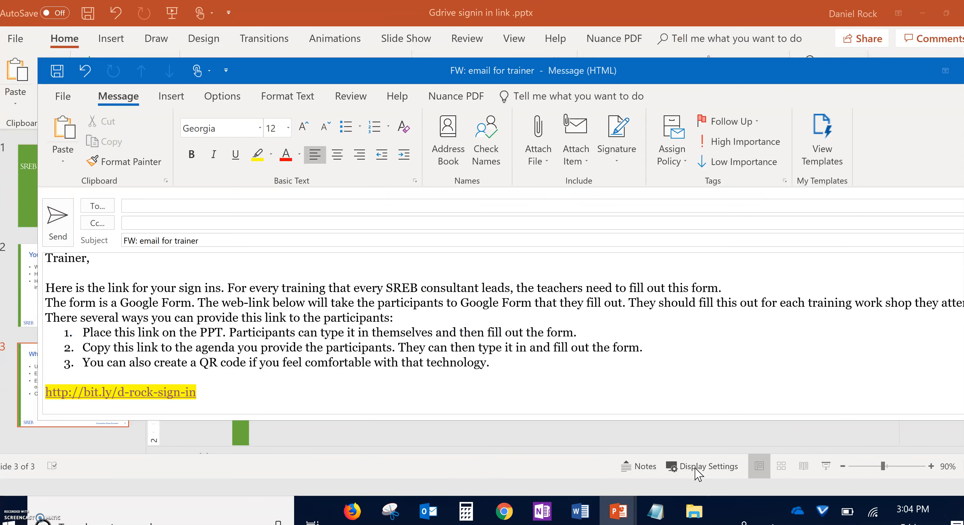
{"action": "left_click", "coordinate": [696, 474]}
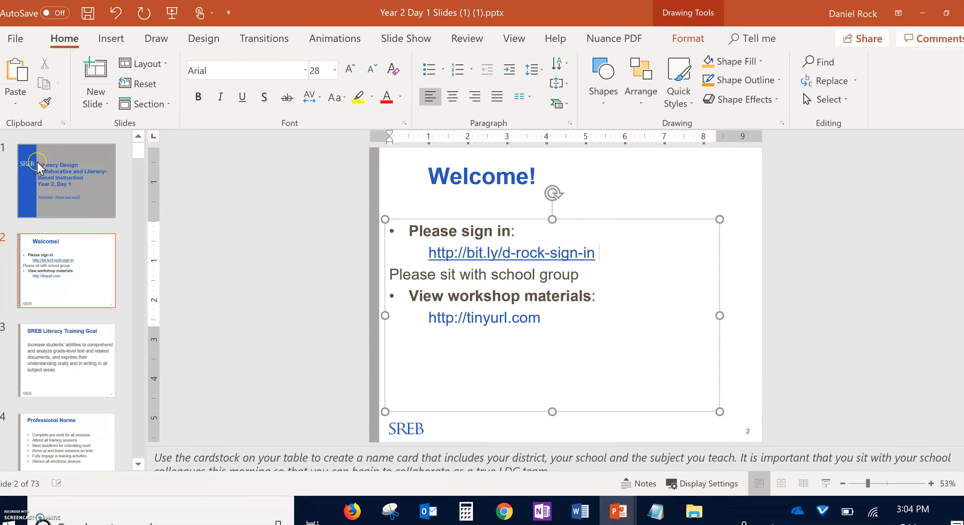
{"action": "left_click", "coordinate": [40, 168]}
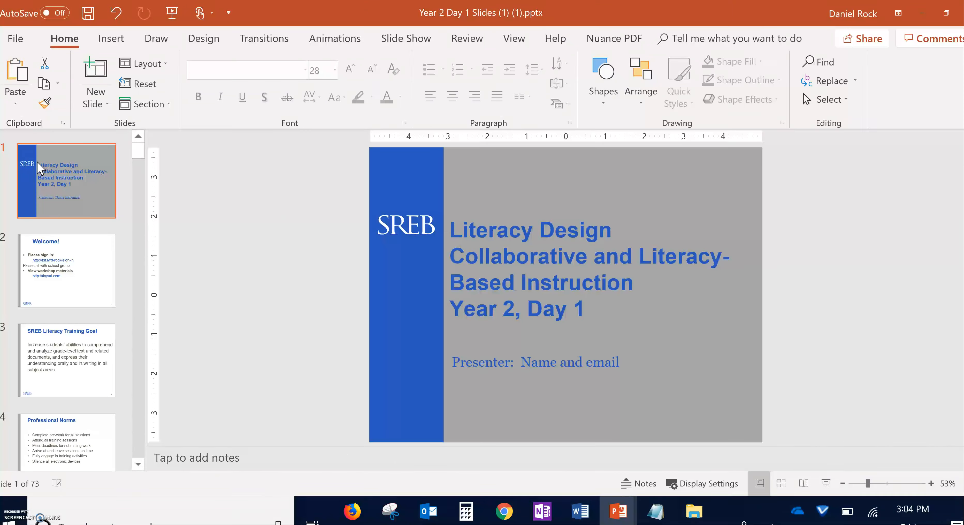
{"action": "left_click", "coordinate": [80, 275]}
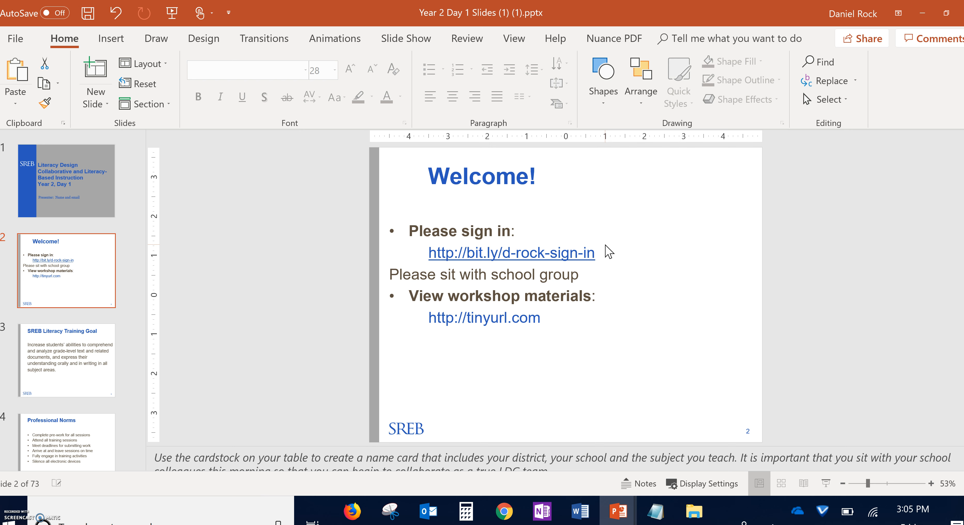
Follow the sign-in link on the Welcome slide to open the attendance form in the browser.
{"action": "left_click", "coordinate": [558, 257]}
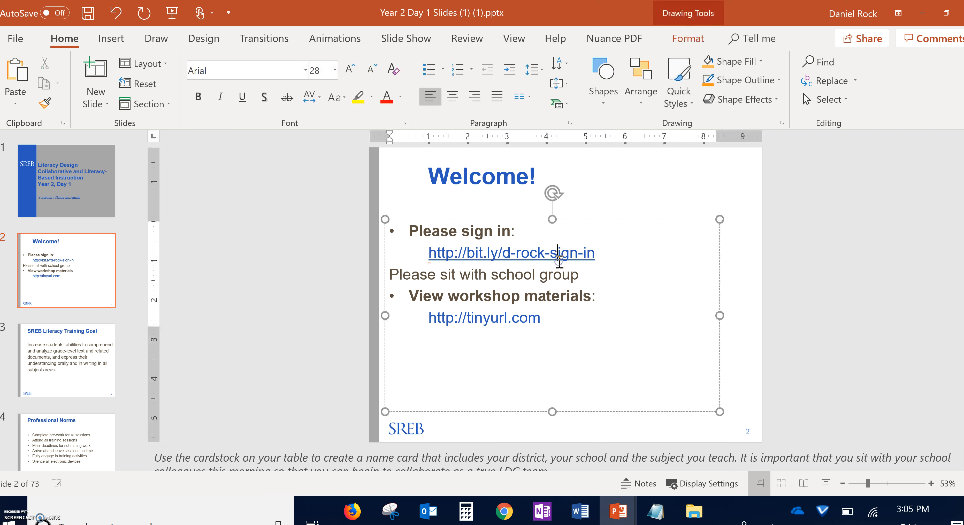
{"action": "left_click", "coordinate": [558, 262]}
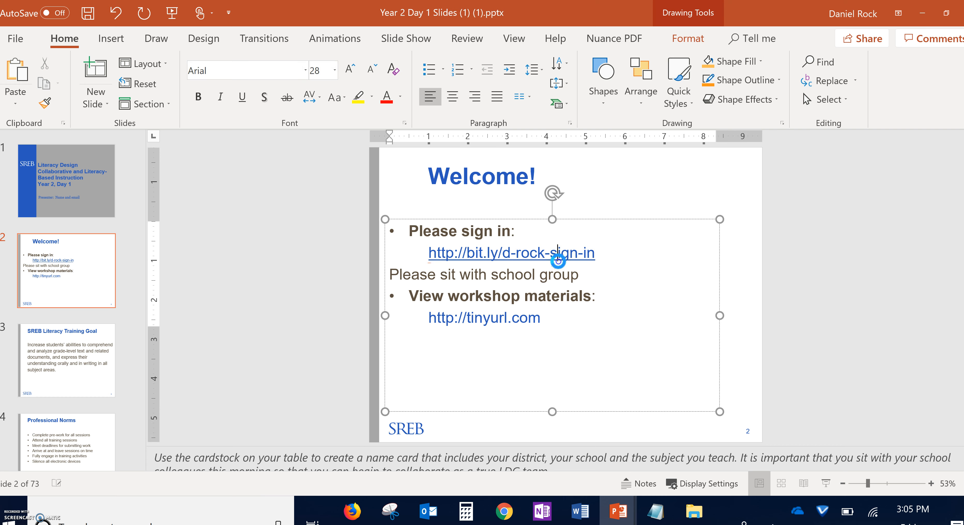
{"action": "left_click", "coordinate": [557, 254], "text": "ctrl"}
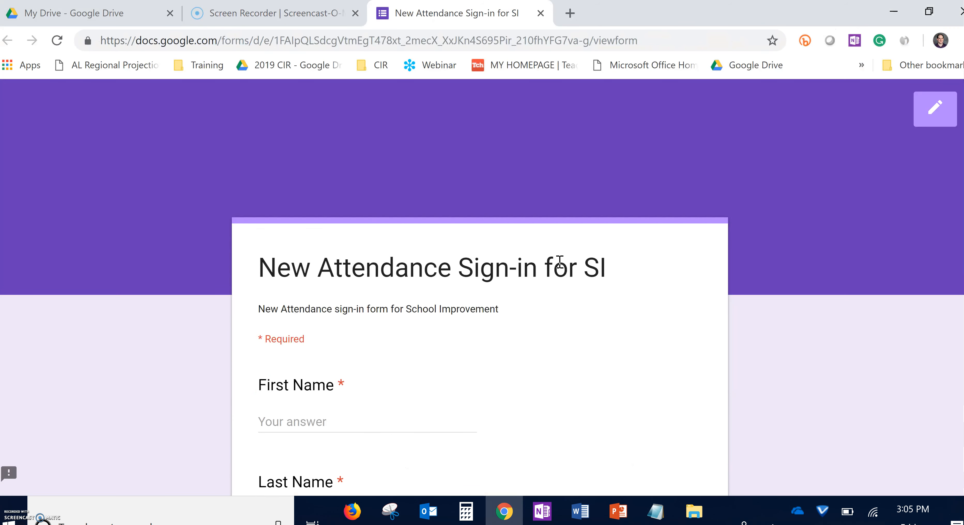
Examine the New Attendance Sign-in for SI form's fields, from First Name to Role/Job Title, and return to its heading.
{"action": "scroll", "coordinate": [562, 268], "scroll_direction": "down", "scroll_amount": 2}
{"action": "scroll", "coordinate": [561, 267], "scroll_direction": "down", "scroll_amount": 4}
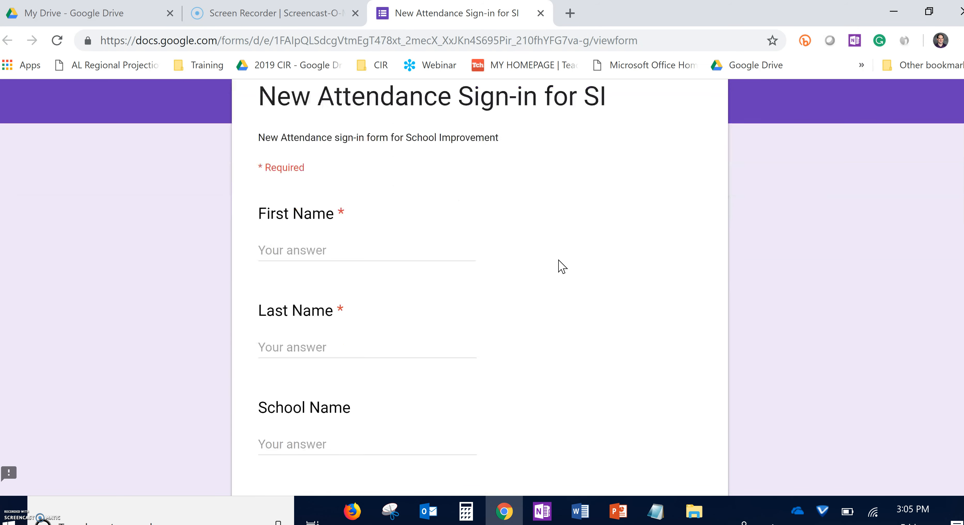
{"action": "scroll", "coordinate": [561, 266], "scroll_direction": "down", "scroll_amount": 5}
{"action": "scroll", "coordinate": [562, 266], "scroll_direction": "up", "scroll_amount": 4}
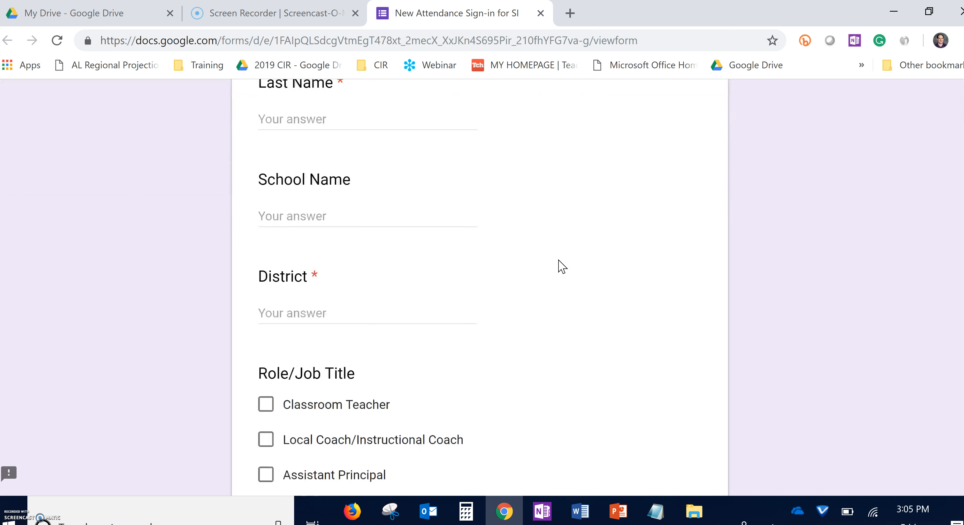
{"action": "scroll", "coordinate": [561, 267], "scroll_direction": "up", "scroll_amount": 5}
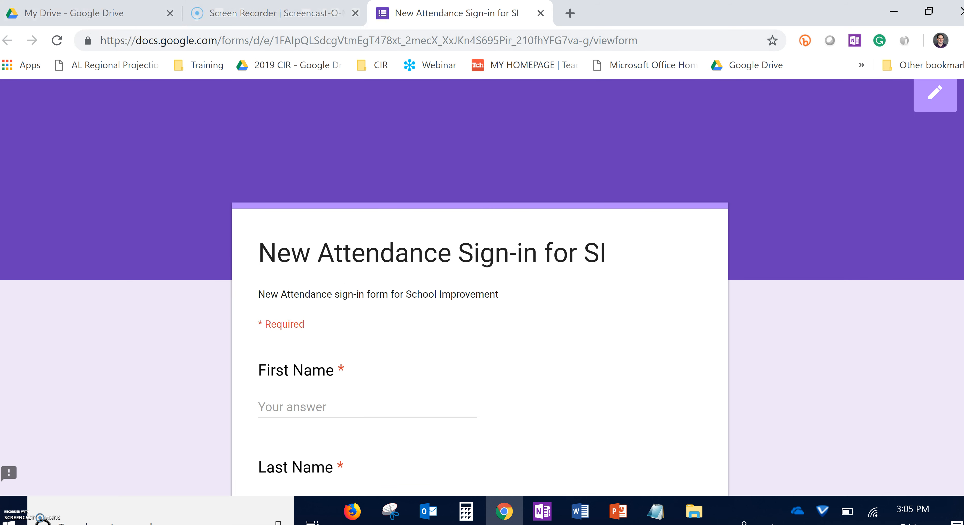
Switch back to the Year 2 Day 1 Slides presentation in PowerPoint.
{"action": "left_click", "coordinate": [621, 518]}
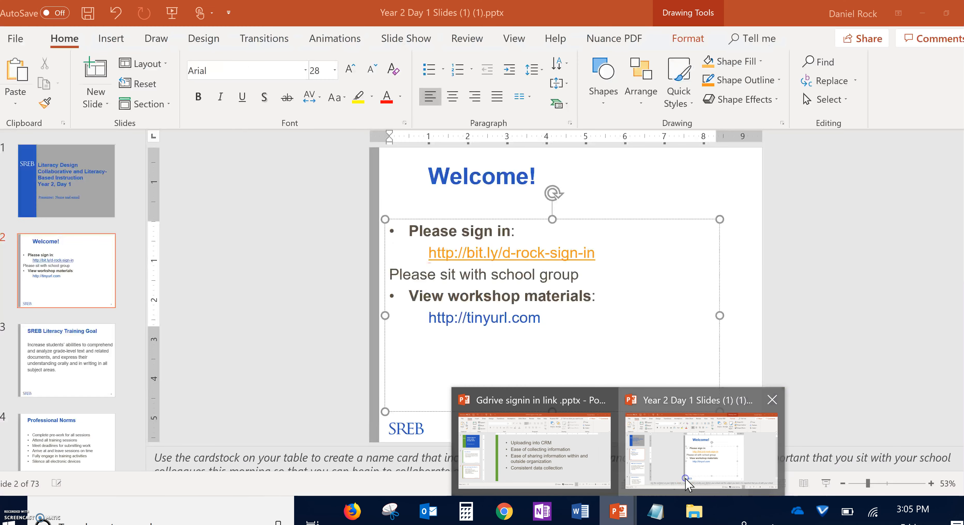
{"action": "left_click", "coordinate": [686, 481]}
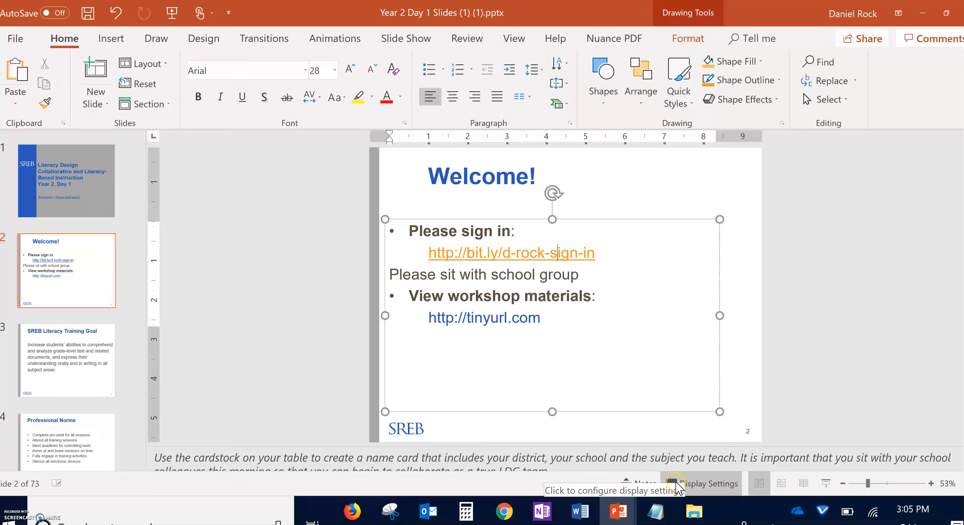
Show Agenda Y2D1.docx in a maximized Word window and select the sign-in link beneath the agenda title.
{"action": "left_click", "coordinate": [579, 520]}
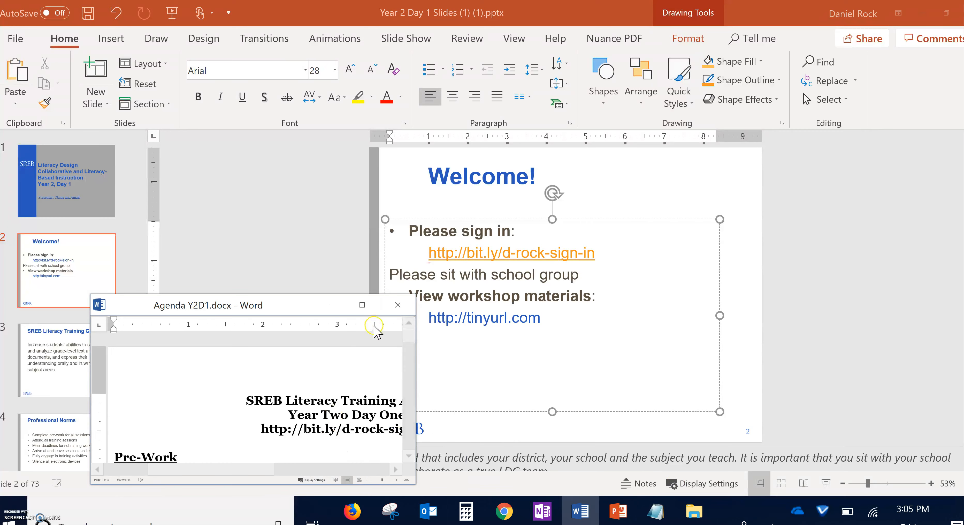
{"action": "left_click", "coordinate": [361, 304]}
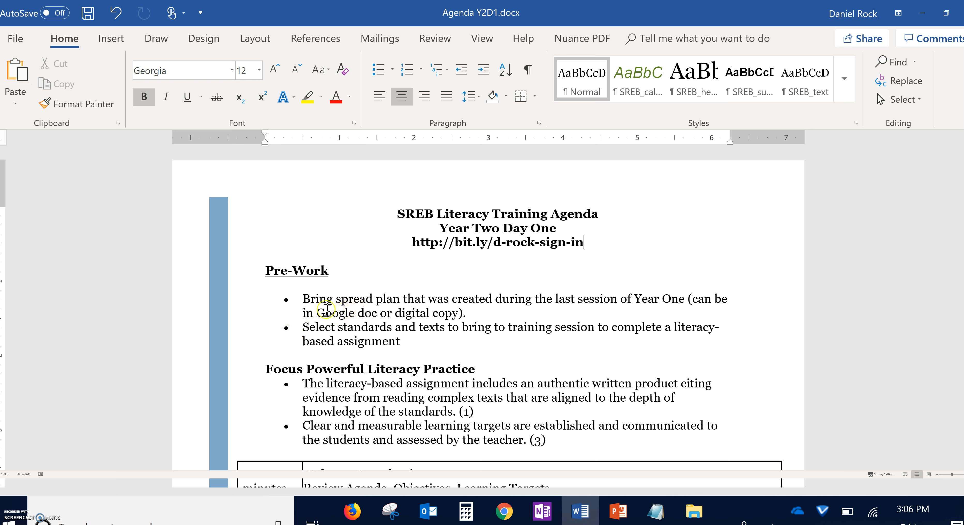
{"action": "left_click", "coordinate": [554, 248]}
{"action": "left_click_drag", "start_coordinate": [554, 248], "coordinate": [406, 246]}
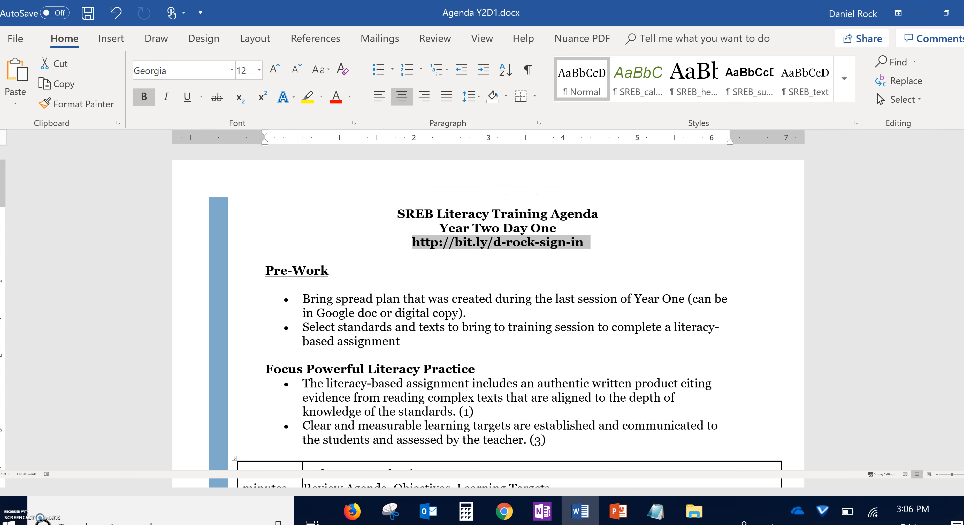
Switch to Google Drive in Chrome and display the files under Shared with me.
{"action": "left_click", "coordinate": [505, 513]}
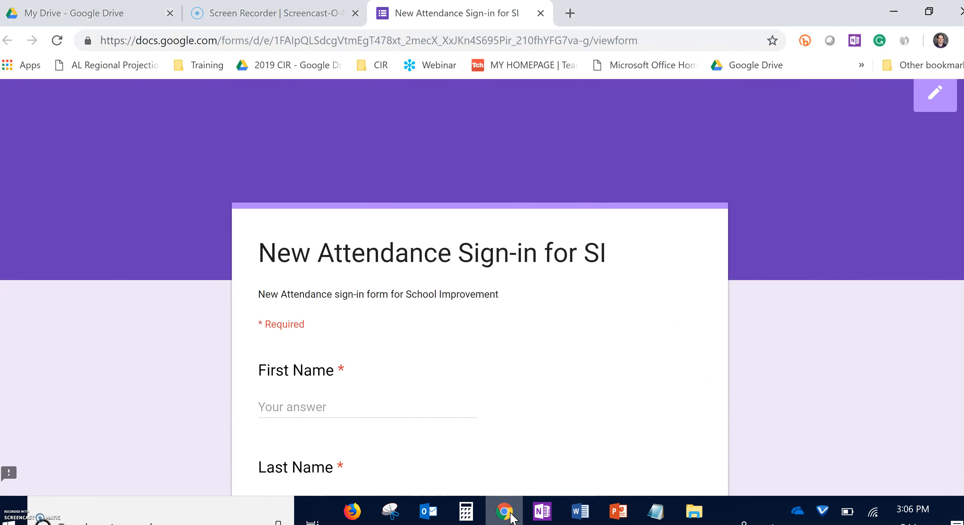
{"action": "left_click", "coordinate": [80, 8]}
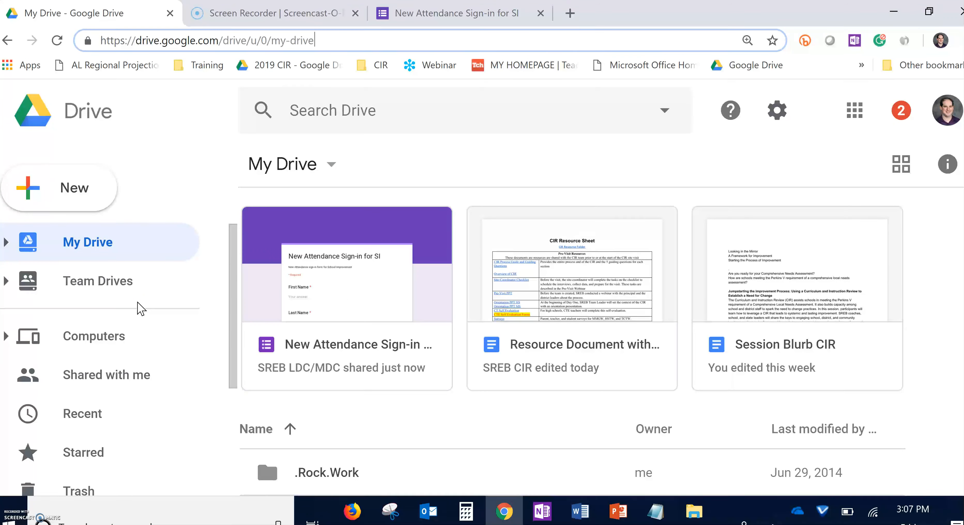
{"action": "left_click", "coordinate": [84, 422]}
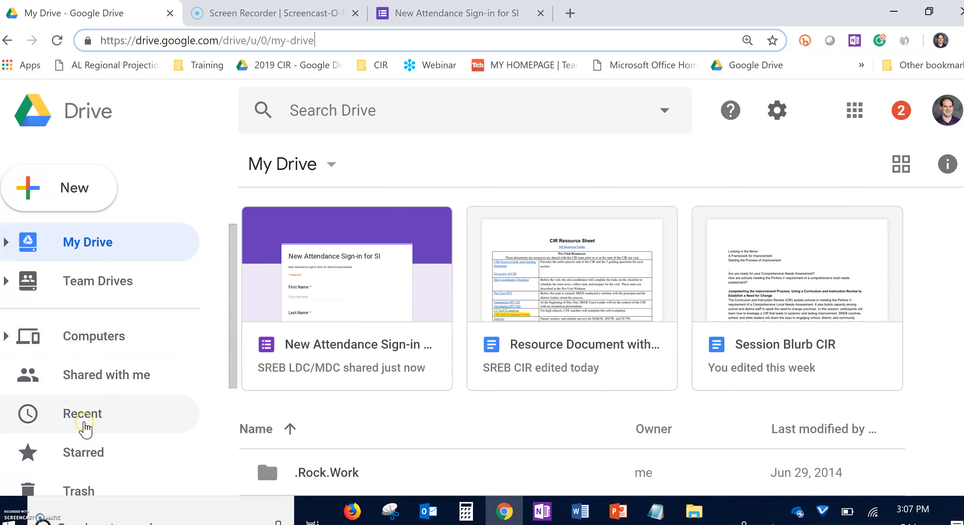
{"action": "left_click", "coordinate": [95, 380]}
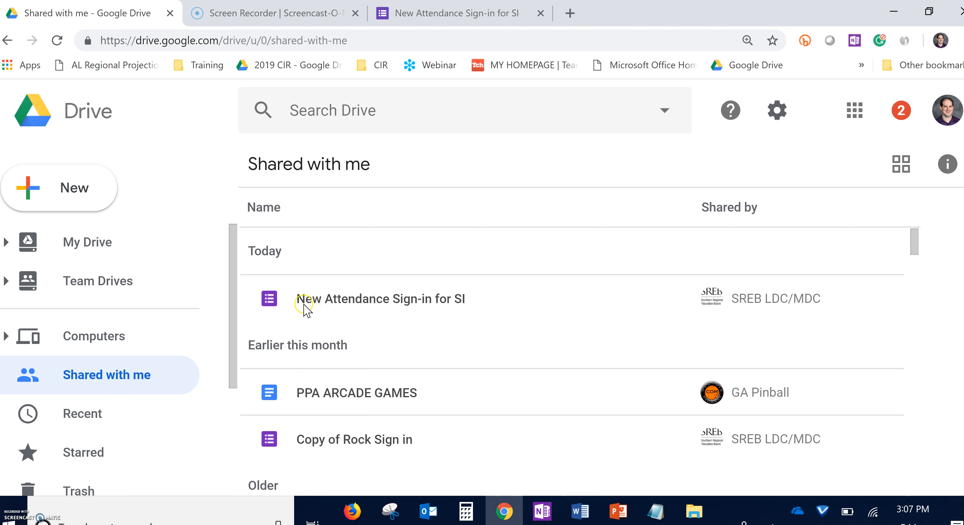
Add the shared New Attendance Sign-in for SI form to My Drive and open My Drive.
{"action": "left_click", "coordinate": [346, 304]}
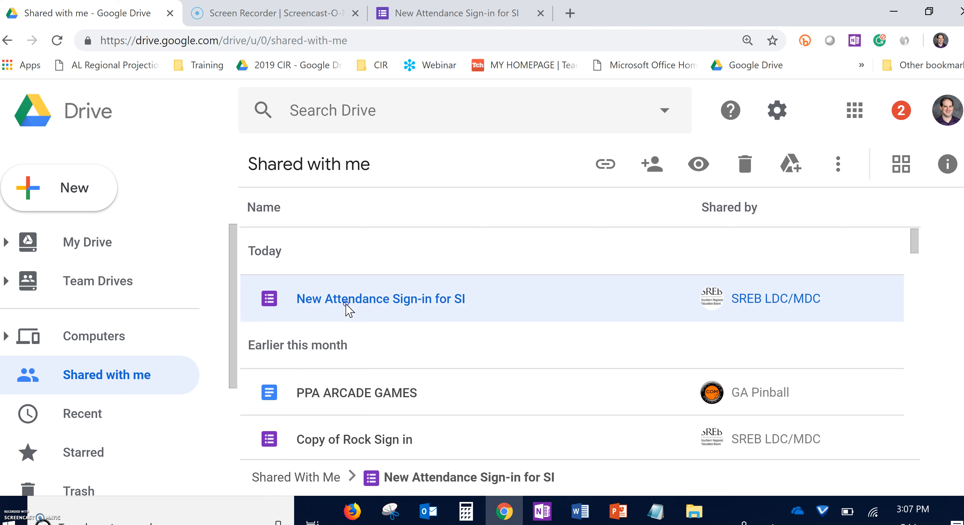
{"action": "left_click_drag", "start_coordinate": [346, 303], "coordinate": [86, 241]}
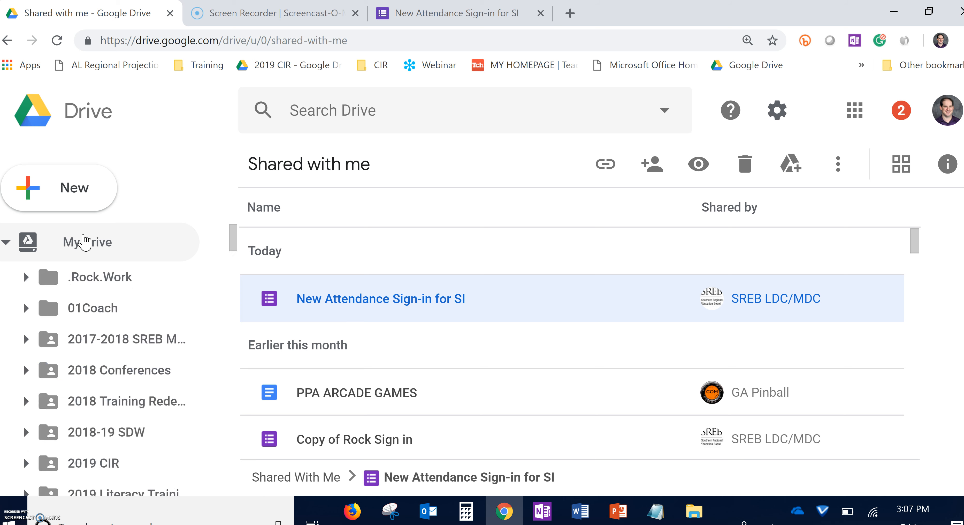
{"action": "left_click", "coordinate": [126, 259]}
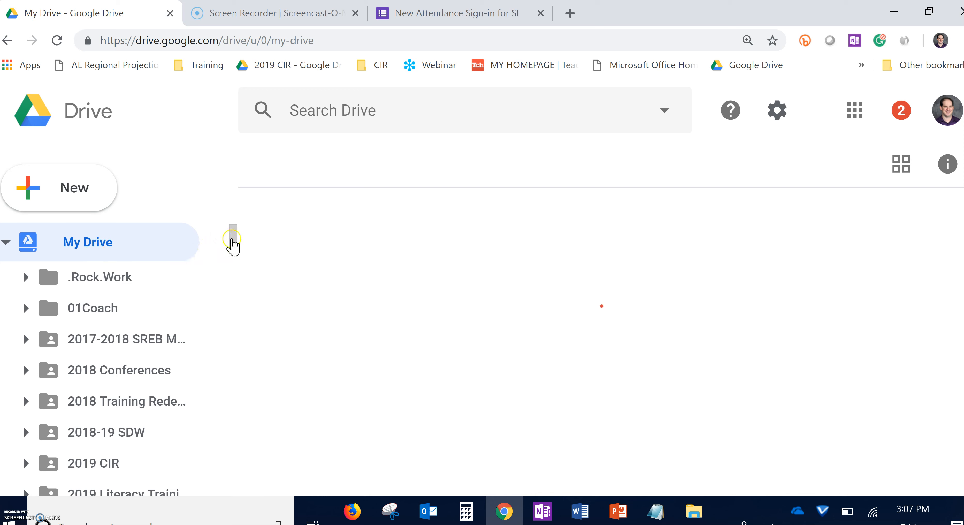
Browse the My Drive folders and open the New Attendance Sign-in for SI form for editing from Quick Access.
{"action": "scroll", "coordinate": [183, 252], "scroll_direction": "down", "scroll_amount": 3}
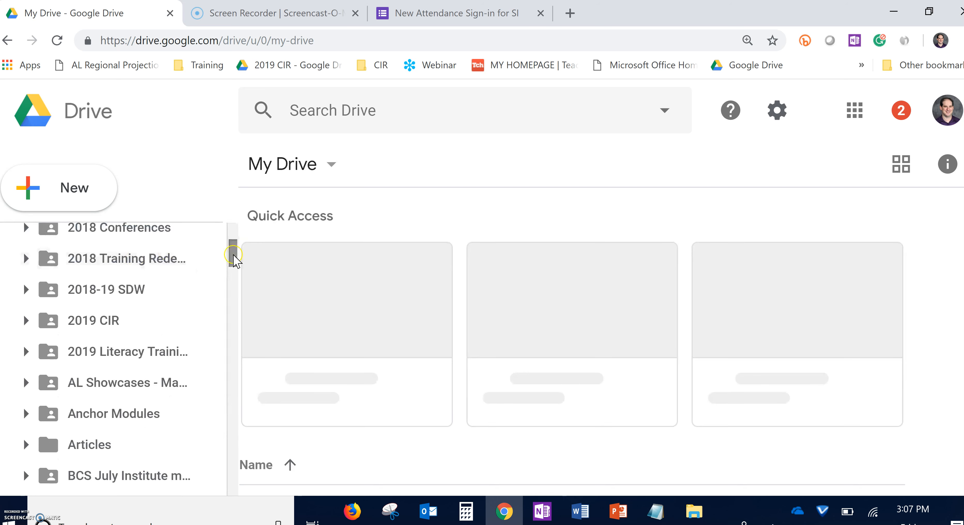
{"action": "left_click", "coordinate": [234, 359]}
{"action": "left_click_drag", "start_coordinate": [233, 359], "coordinate": [233, 413]}
{"action": "left_click", "coordinate": [221, 422]}
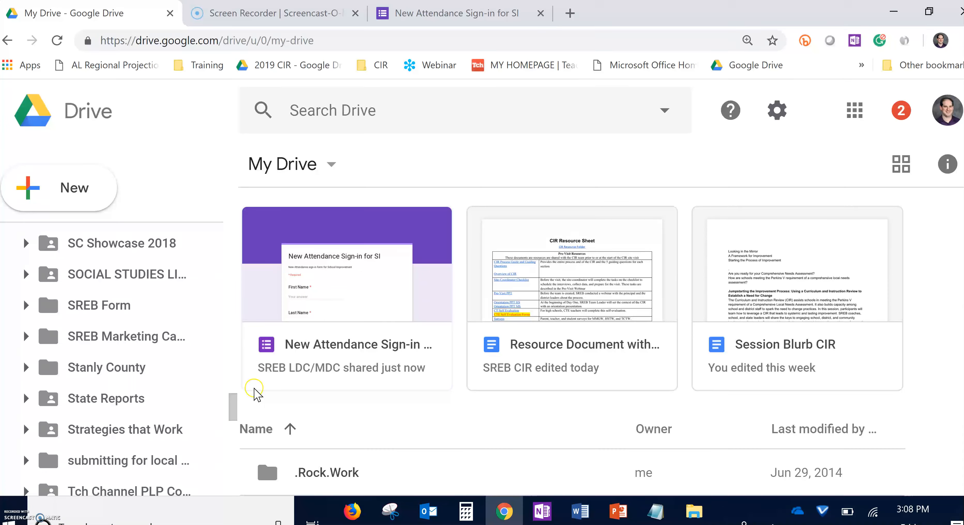
{"action": "left_click_drag", "start_coordinate": [230, 438], "coordinate": [232, 463]}
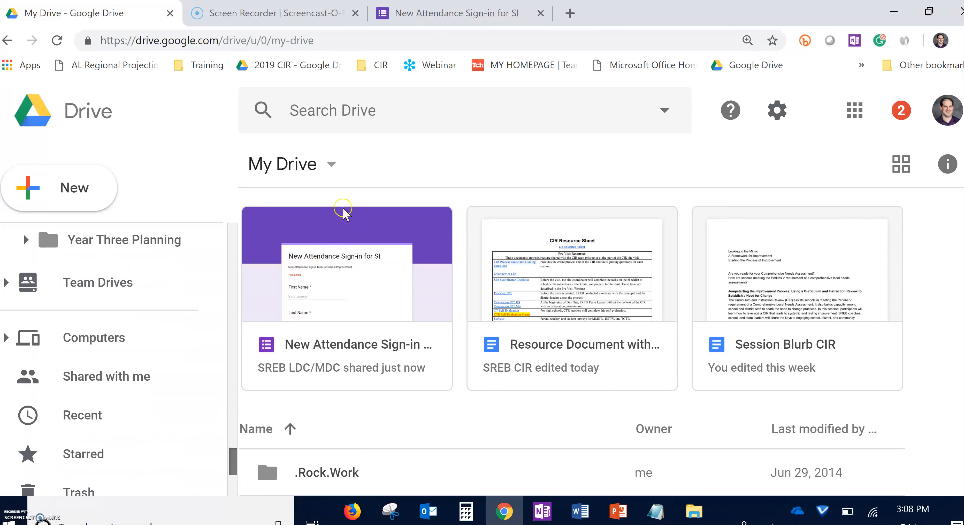
{"action": "left_click", "coordinate": [329, 231]}
{"action": "double_click", "coordinate": [329, 231]}
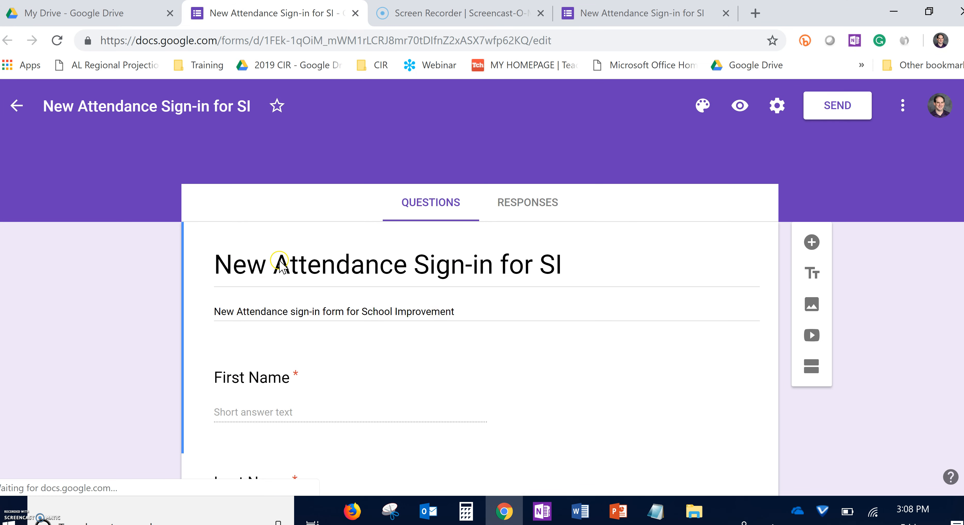
Examine the form's editable questions, including First Name, Last Name, School Name, District and Role/Job Title.
{"action": "left_click", "coordinate": [408, 318]}
{"action": "scroll", "coordinate": [407, 318], "scroll_direction": "down", "scroll_amount": 3}
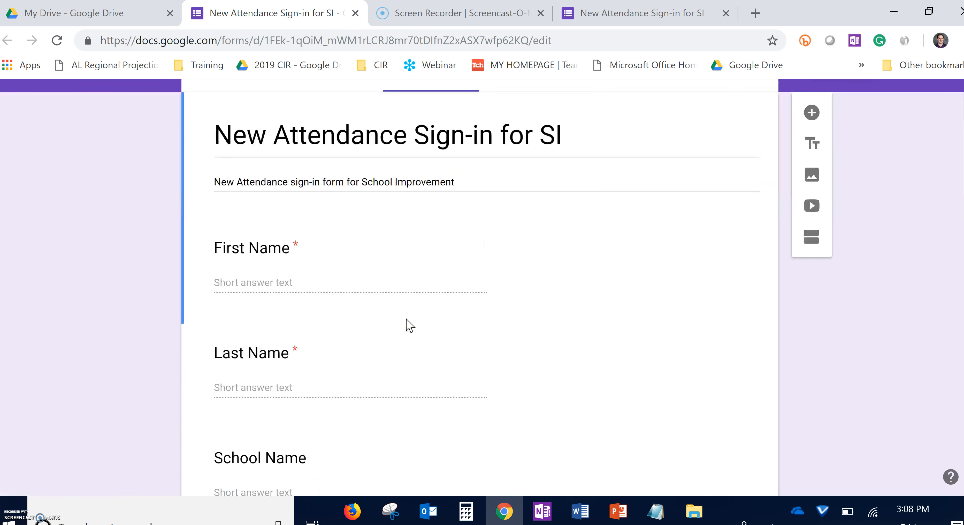
{"action": "left_click", "coordinate": [331, 368]}
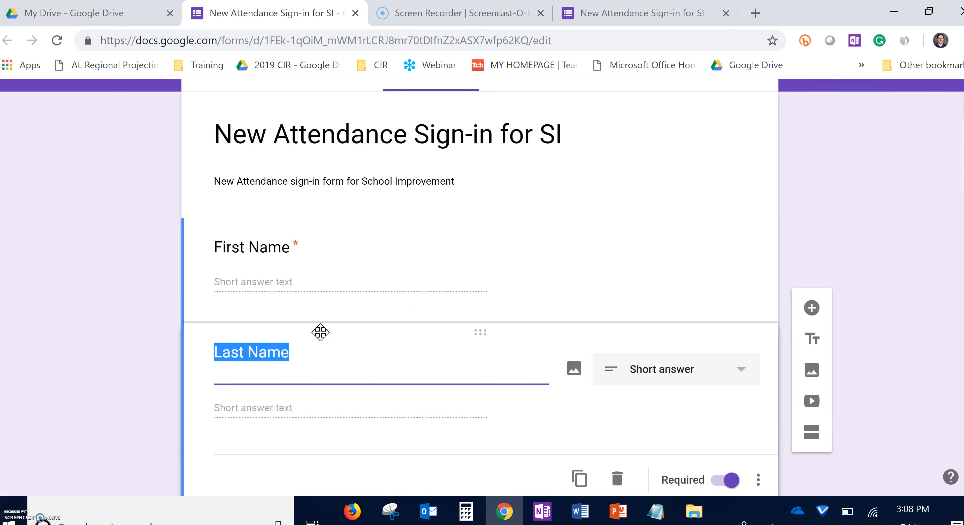
{"action": "left_click", "coordinate": [312, 260]}
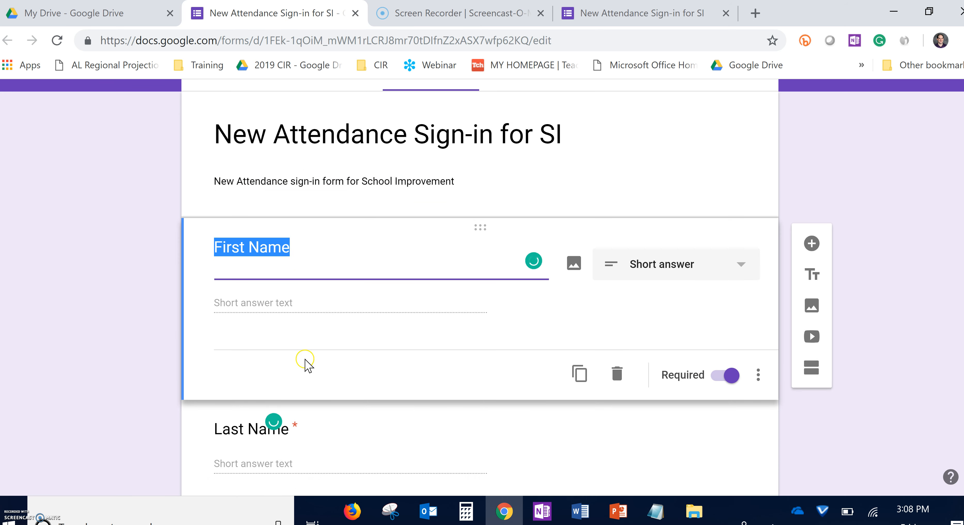
{"action": "left_click", "coordinate": [318, 445]}
{"action": "scroll", "coordinate": [318, 445], "scroll_direction": "down", "scroll_amount": 5}
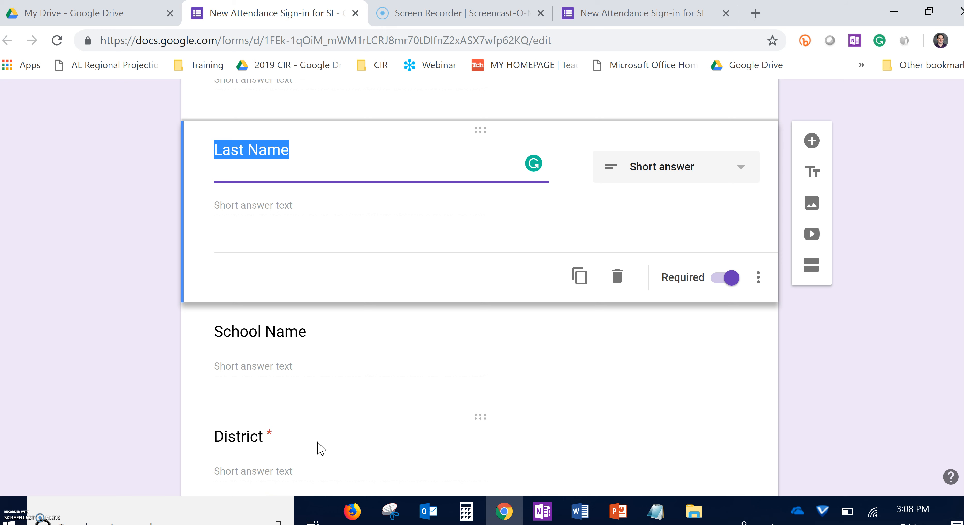
{"action": "scroll", "coordinate": [319, 447], "scroll_direction": "down", "scroll_amount": 2}
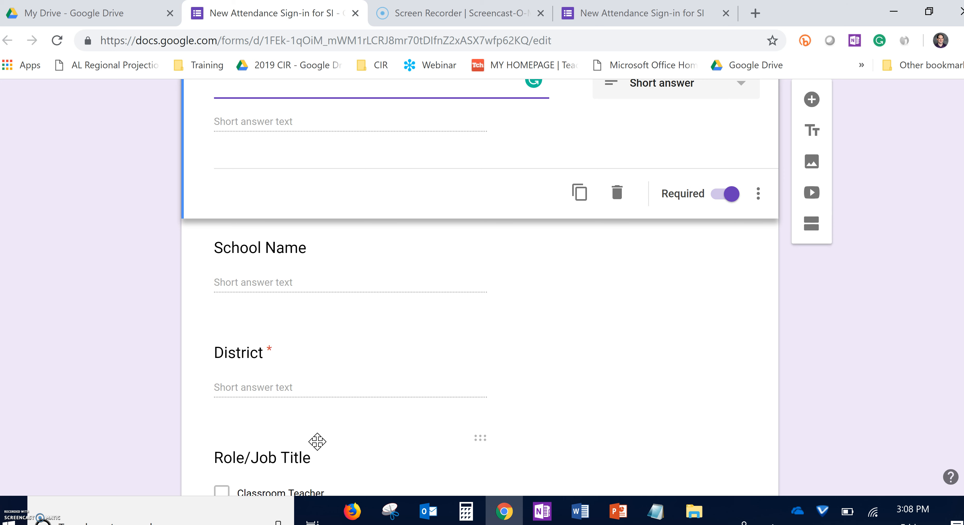
Examine the Role/Job Title answer choices through Other, and return to the beginning of the form.
{"action": "scroll", "coordinate": [318, 446], "scroll_direction": "down", "scroll_amount": 5}
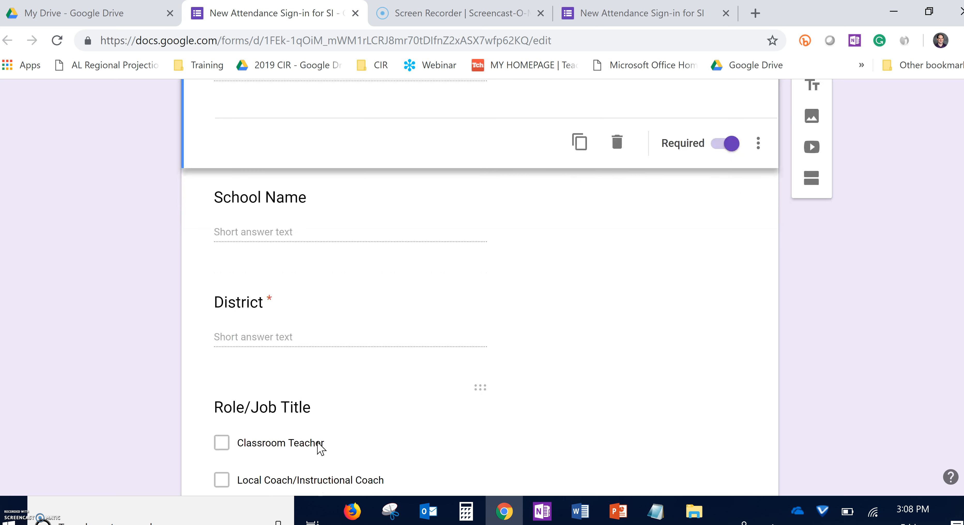
{"action": "scroll", "coordinate": [318, 447], "scroll_direction": "down", "scroll_amount": 3}
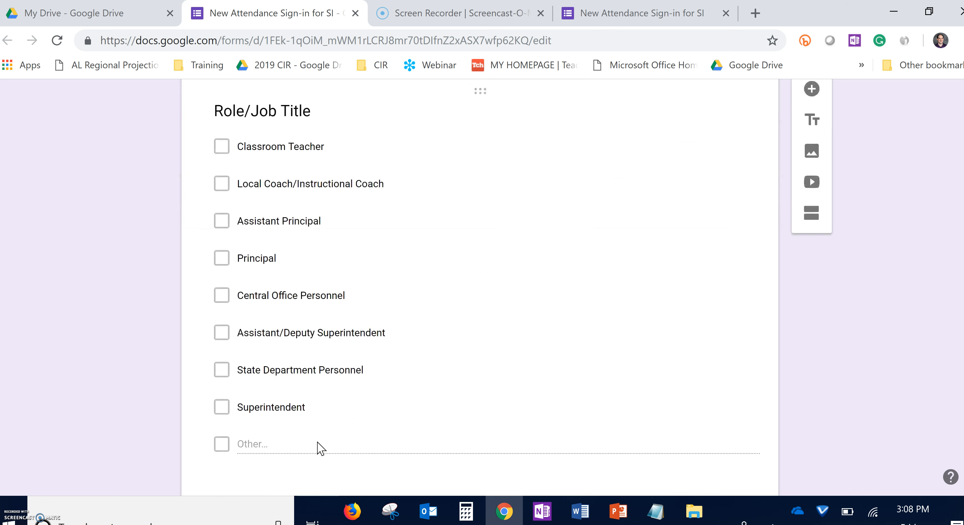
{"action": "scroll", "coordinate": [319, 447], "scroll_direction": "up", "scroll_amount": 4}
{"action": "scroll", "coordinate": [319, 447], "scroll_direction": "up", "scroll_amount": 15}
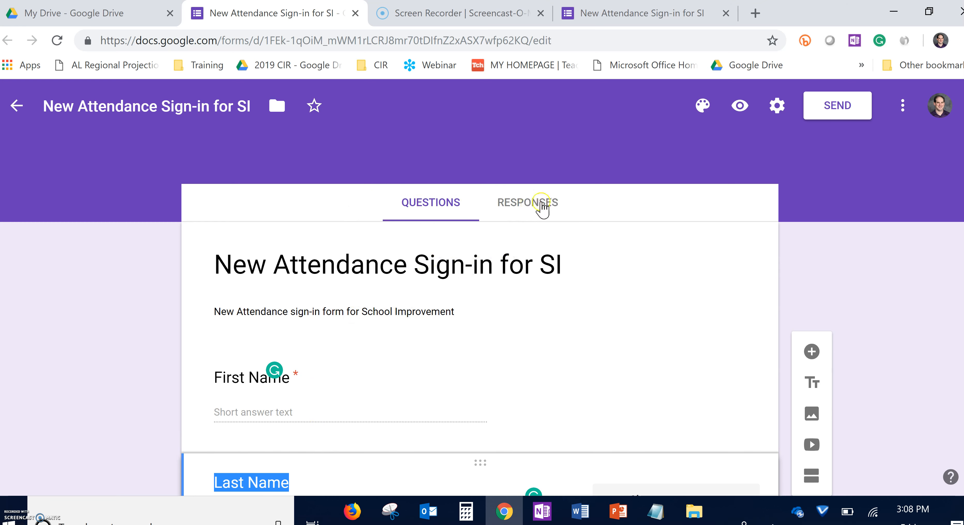
Create a new spreadsheet as the destination for the form's responses.
{"action": "left_click", "coordinate": [541, 210]}
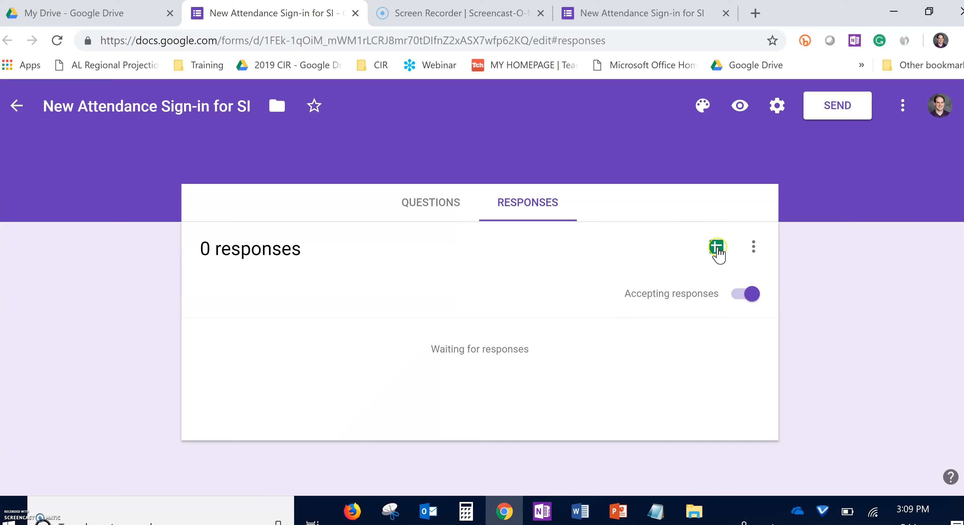
{"action": "left_click", "coordinate": [716, 247]}
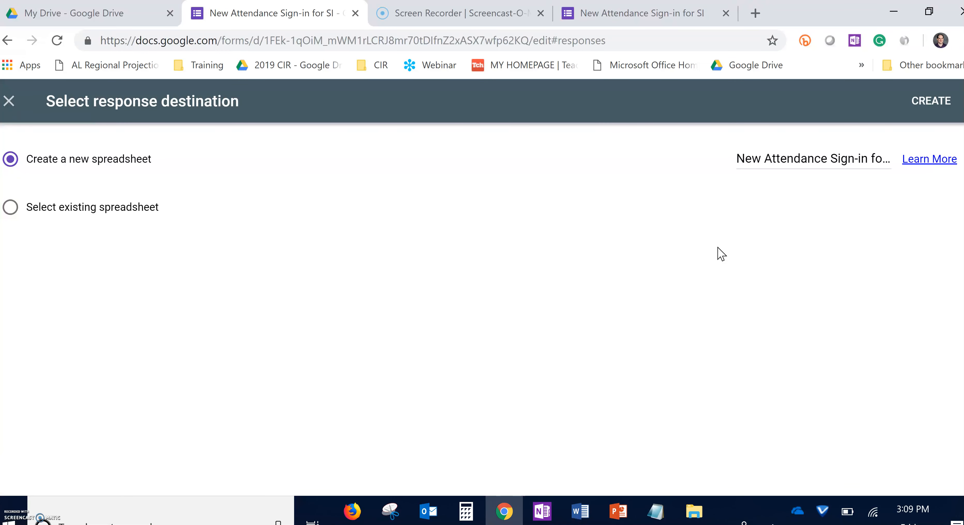
{"action": "left_click", "coordinate": [916, 105]}
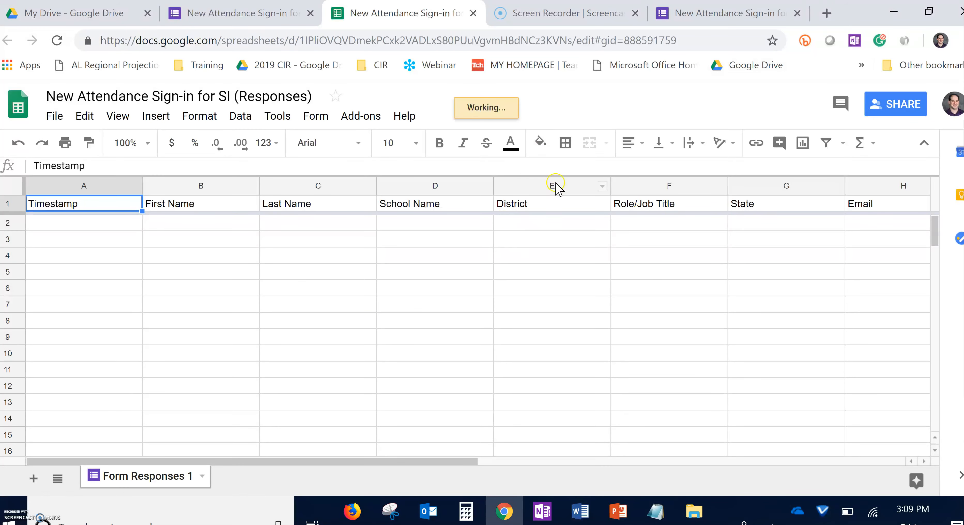
Examine the column options for District and School Name, including the sheet sorting choices, without applying any.
{"action": "left_click", "coordinate": [601, 186]}
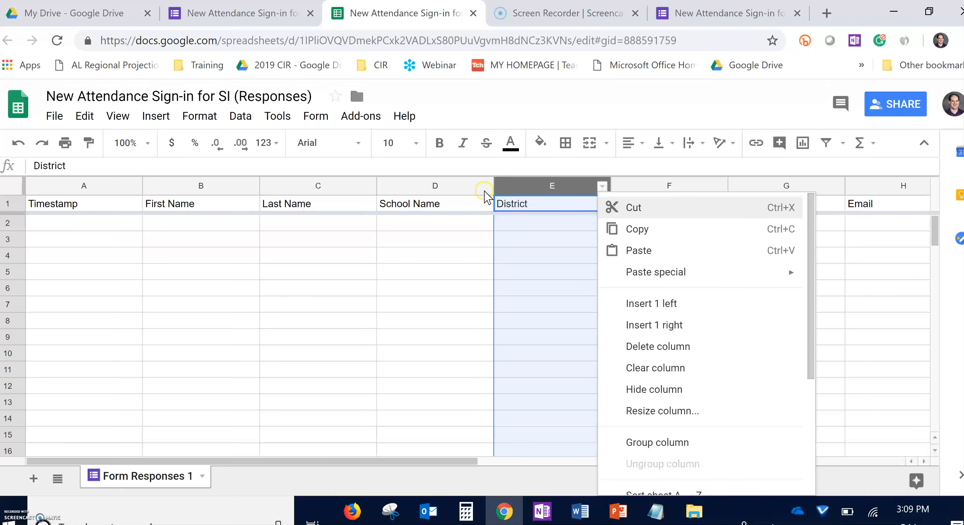
{"action": "left_click", "coordinate": [454, 186]}
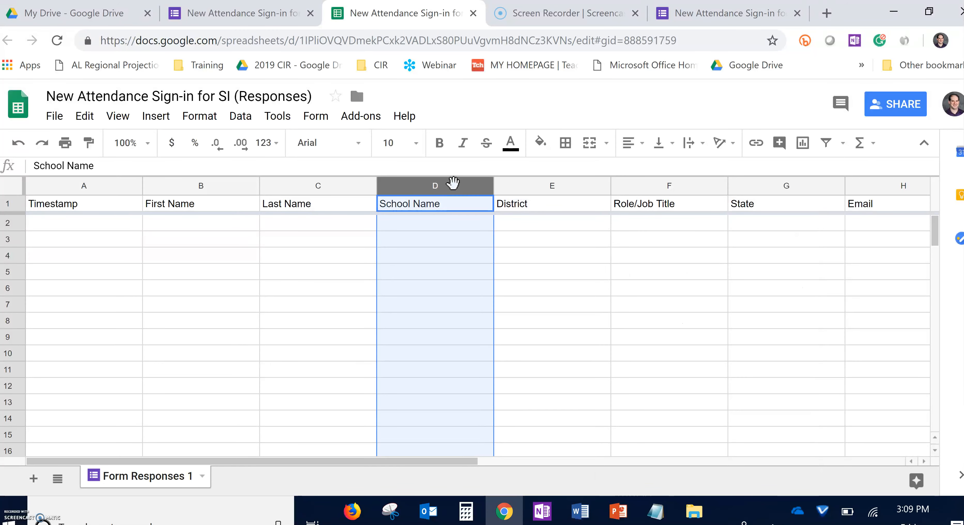
{"action": "left_click", "coordinate": [486, 189]}
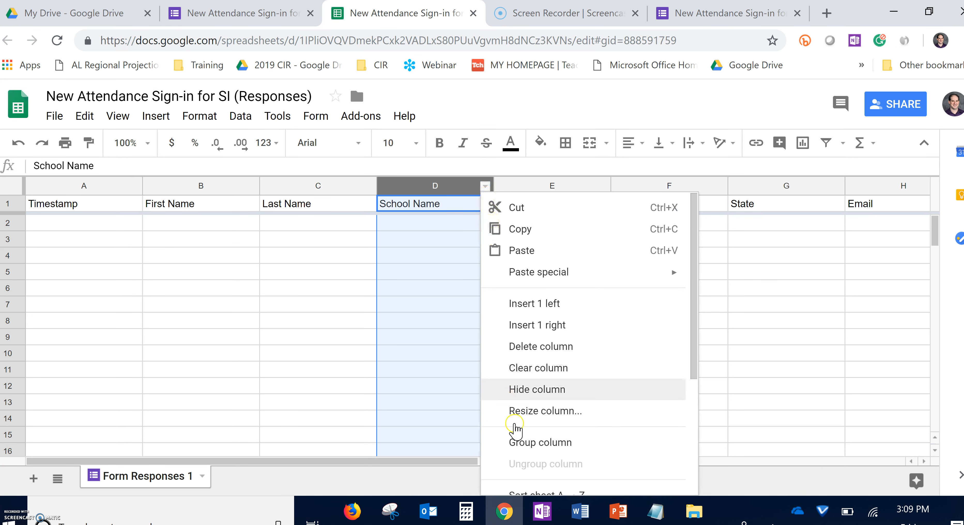
{"action": "scroll", "coordinate": [498, 389], "scroll_direction": "down", "scroll_amount": 3}
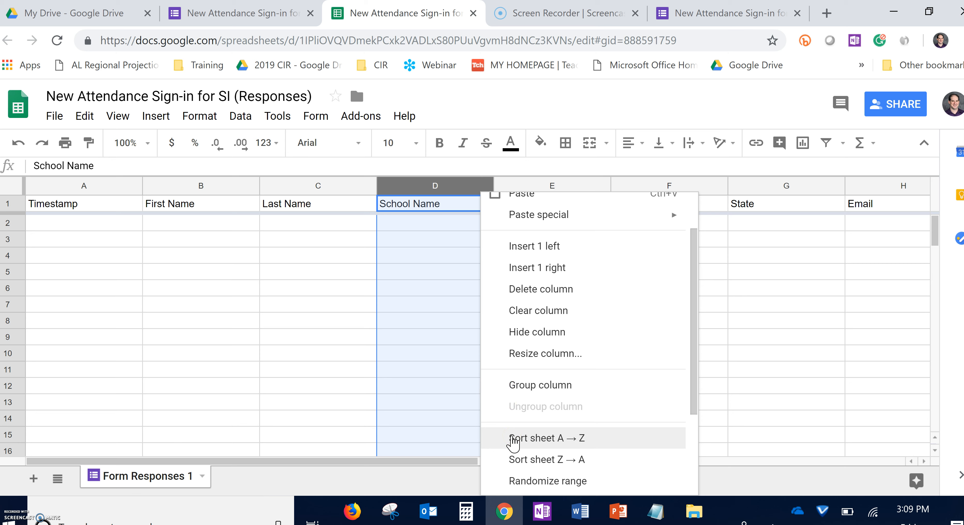
{"action": "left_click", "coordinate": [443, 286]}
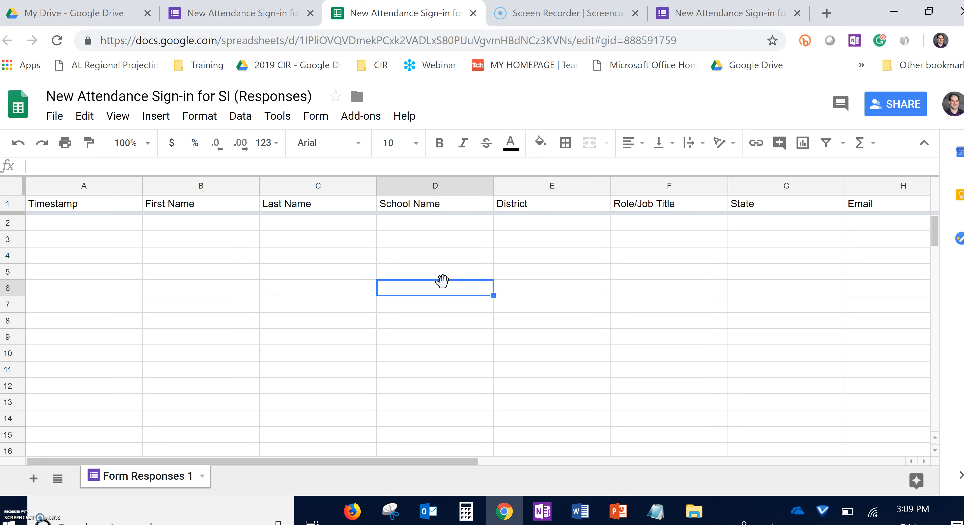
Try to filter the entire response sheet, check the filter view options, and clear the selection.
{"action": "key", "text": "ctrl+a"}
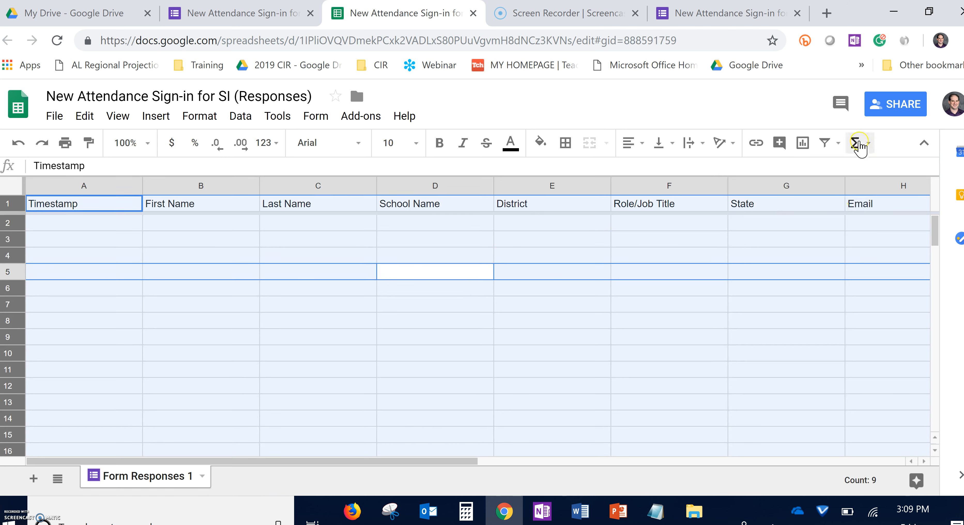
{"action": "left_click", "coordinate": [837, 146]}
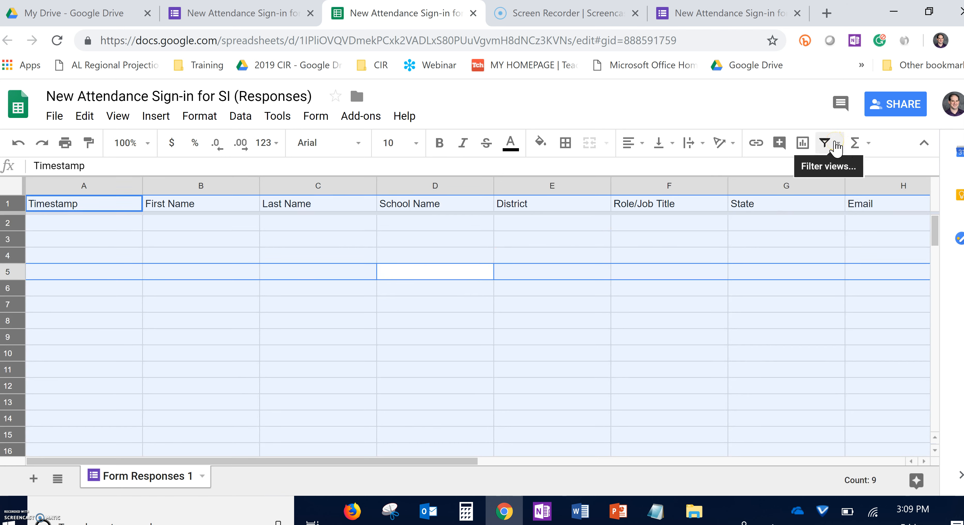
{"action": "left_click", "coordinate": [825, 149]}
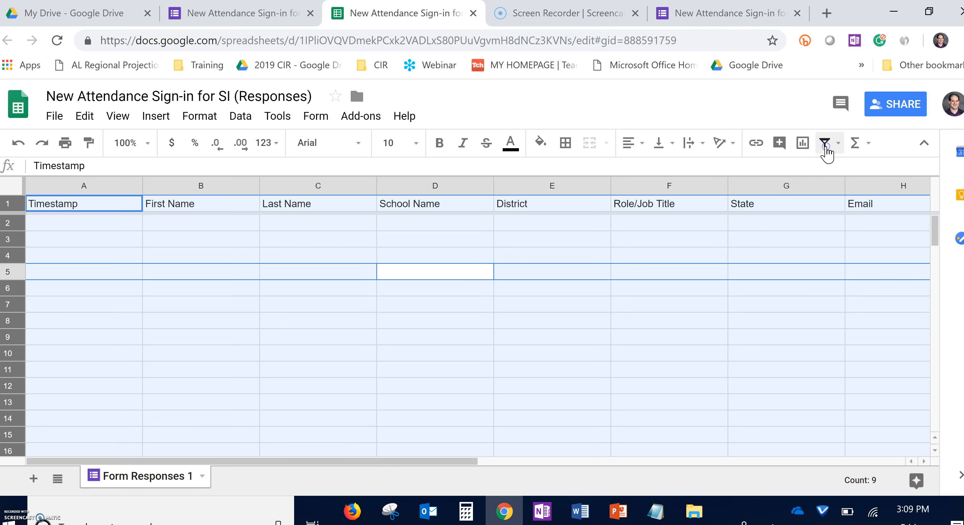
{"action": "left_click", "coordinate": [838, 145]}
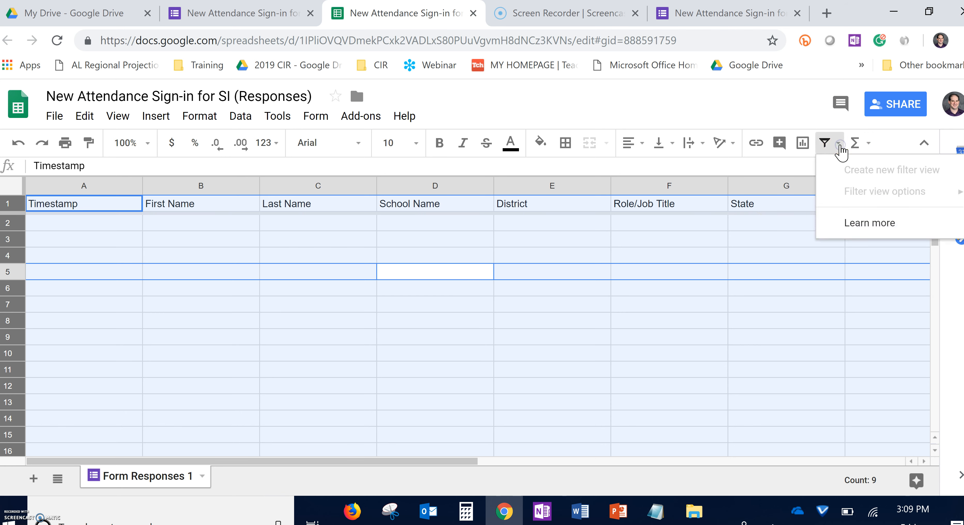
{"action": "left_click", "coordinate": [855, 167]}
{"action": "left_click", "coordinate": [522, 321]}
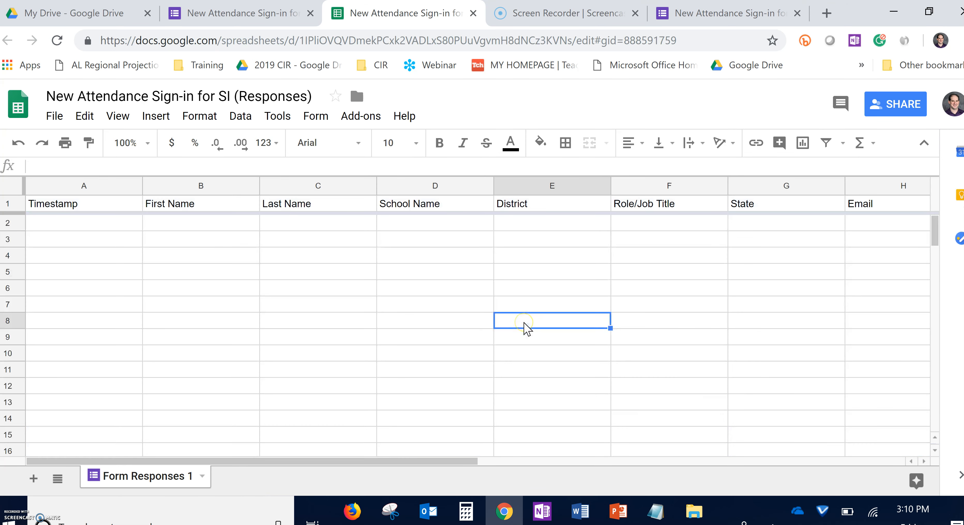